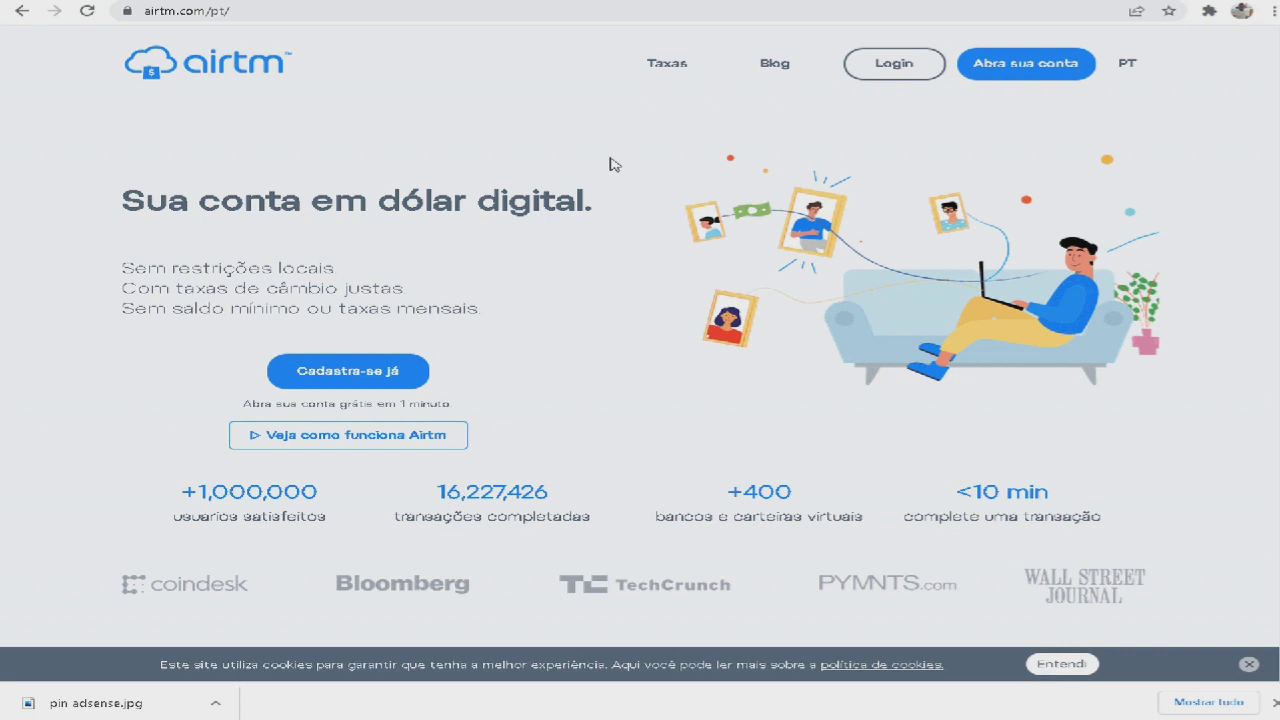
{"action": "scroll", "coordinate": [614, 164], "scroll_direction": "down", "scroll_amount": 10}
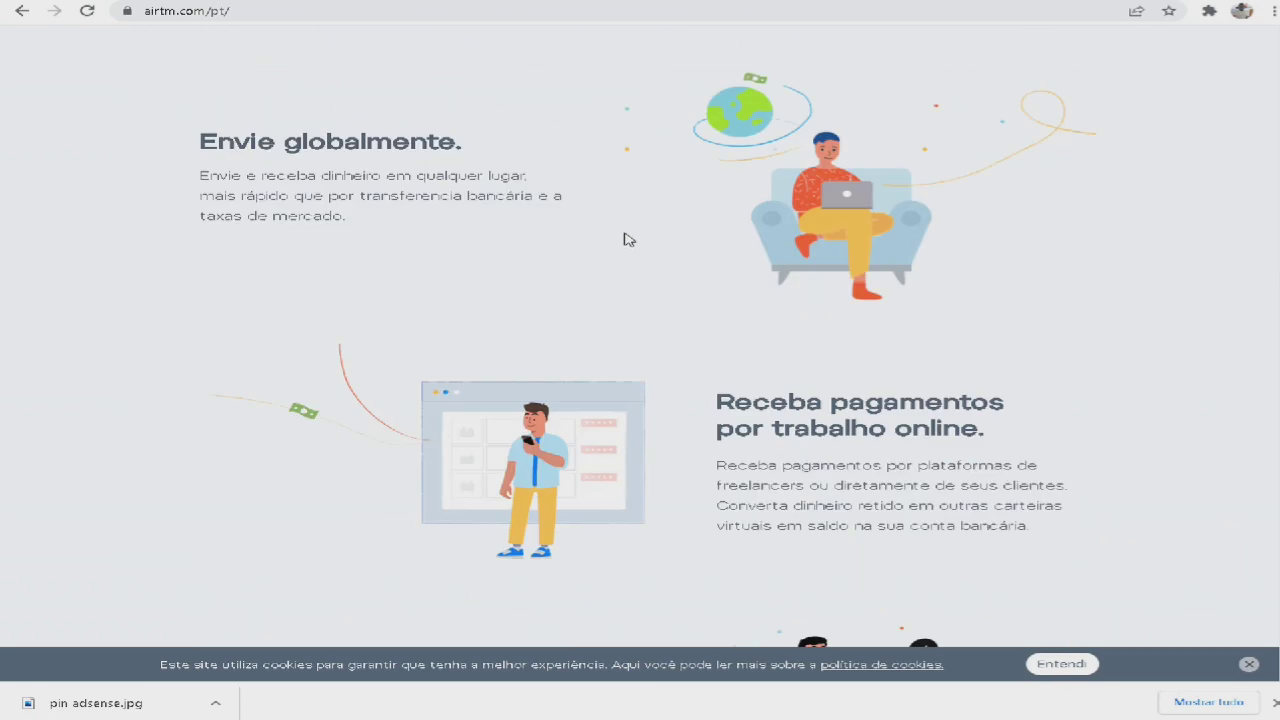
{"action": "scroll", "coordinate": [652, 302], "scroll_direction": "down", "scroll_amount": 10}
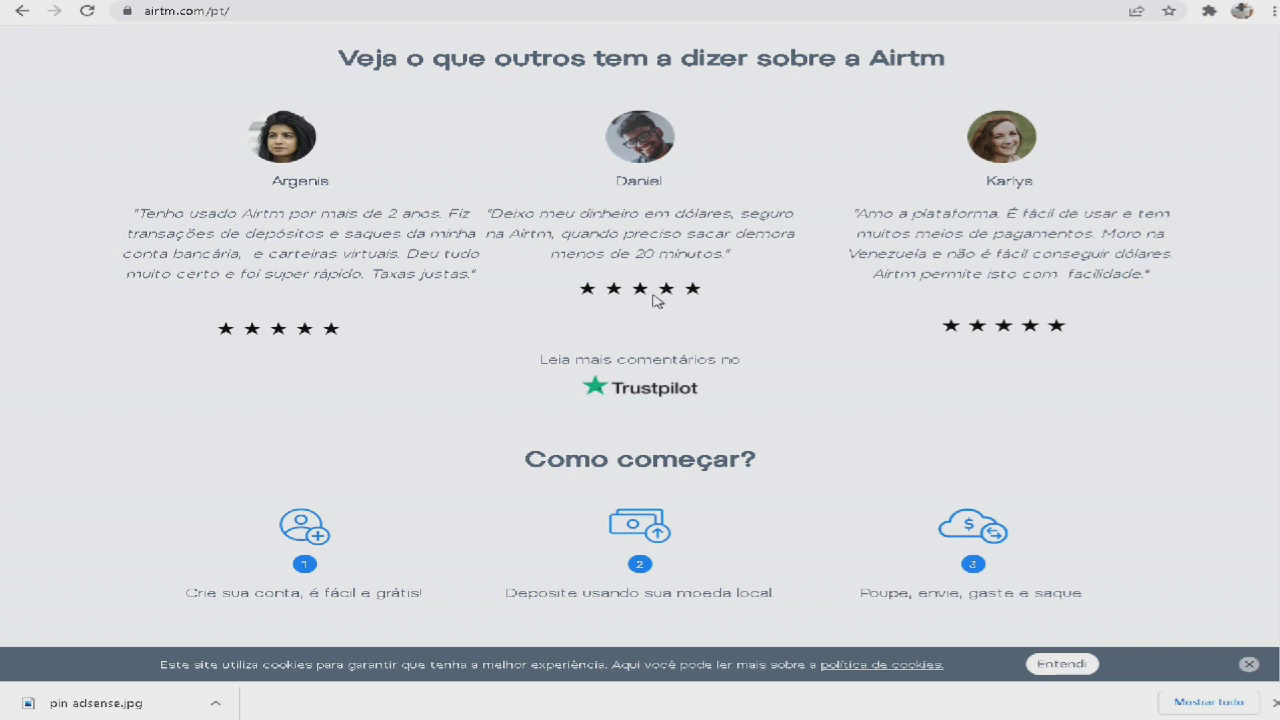
{"action": "scroll", "coordinate": [652, 300], "scroll_direction": "up", "scroll_amount": 15}
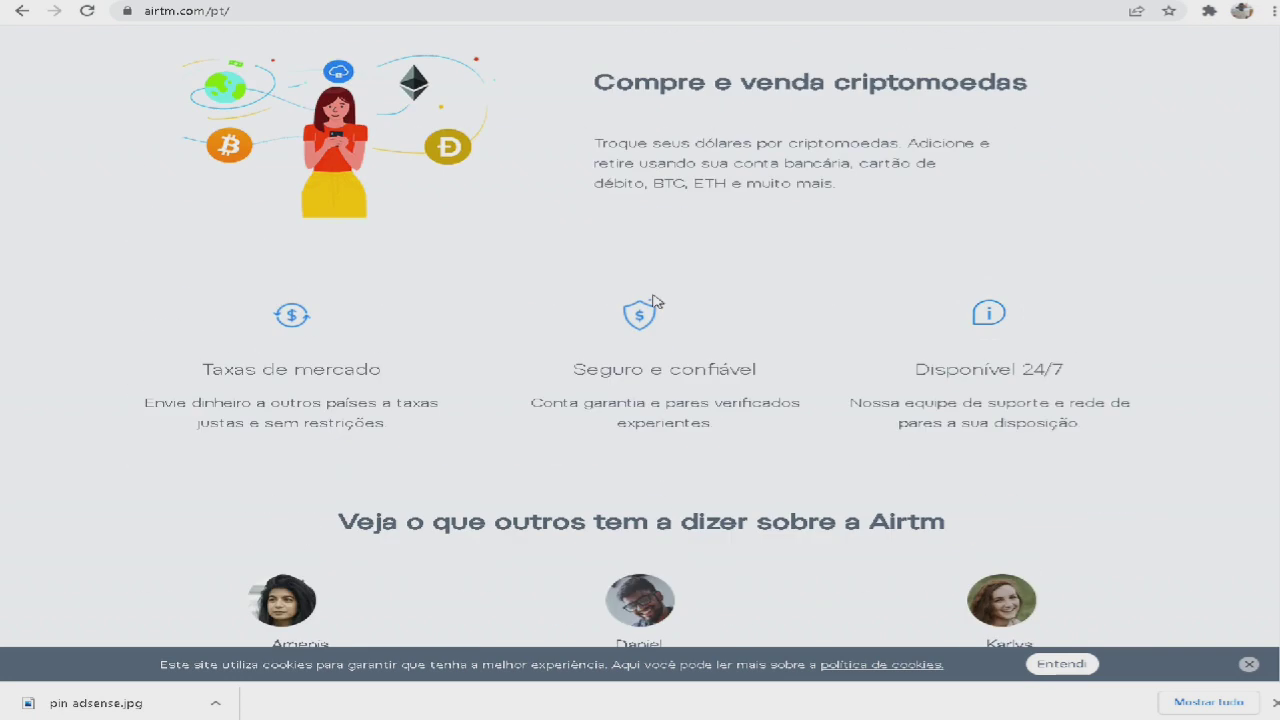
{"action": "scroll", "coordinate": [655, 294], "scroll_direction": "up", "scroll_amount": 1}
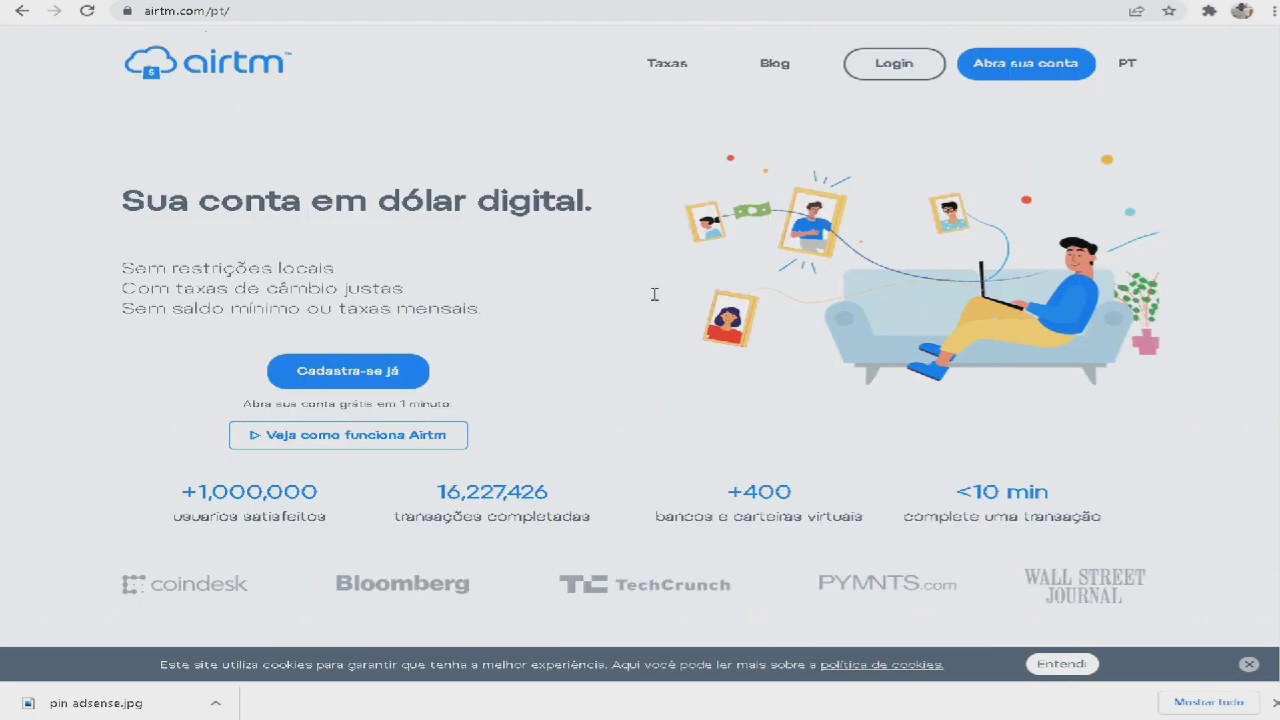
Open the individual sign-up form and choose Angola as the country of residence.
{"action": "left_click", "coordinate": [391, 383]}
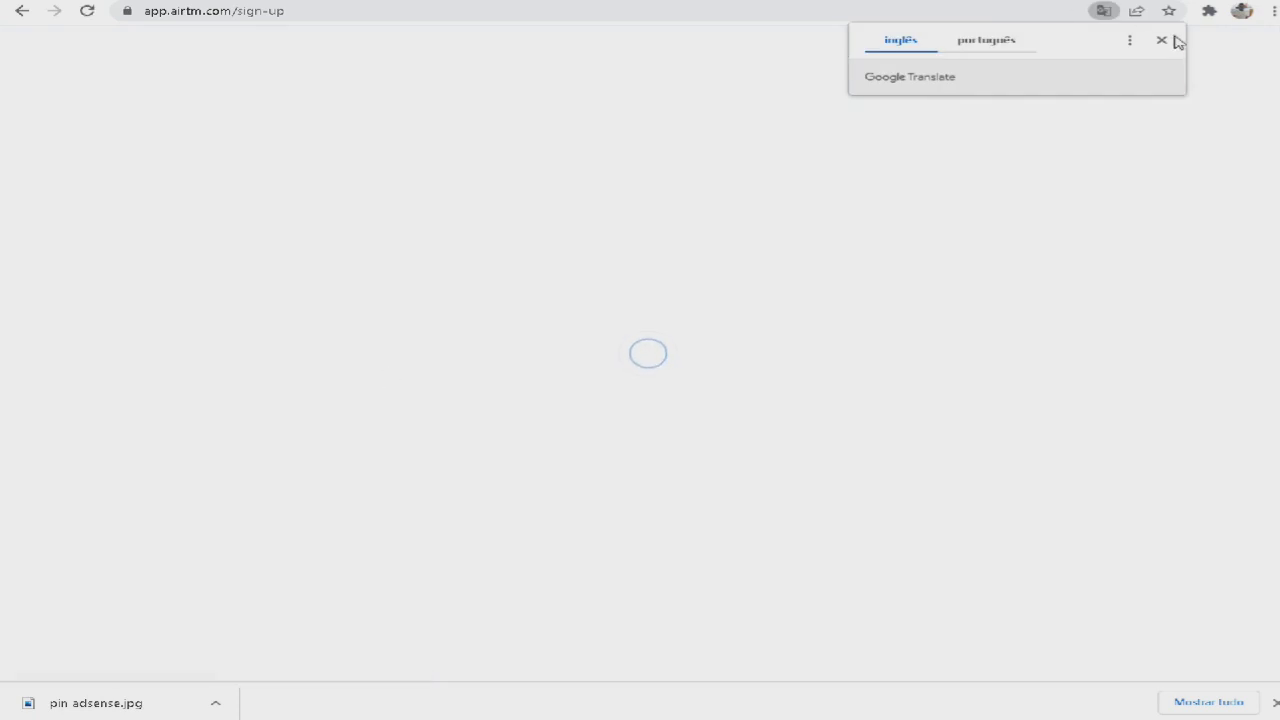
{"action": "left_click", "coordinate": [1161, 39]}
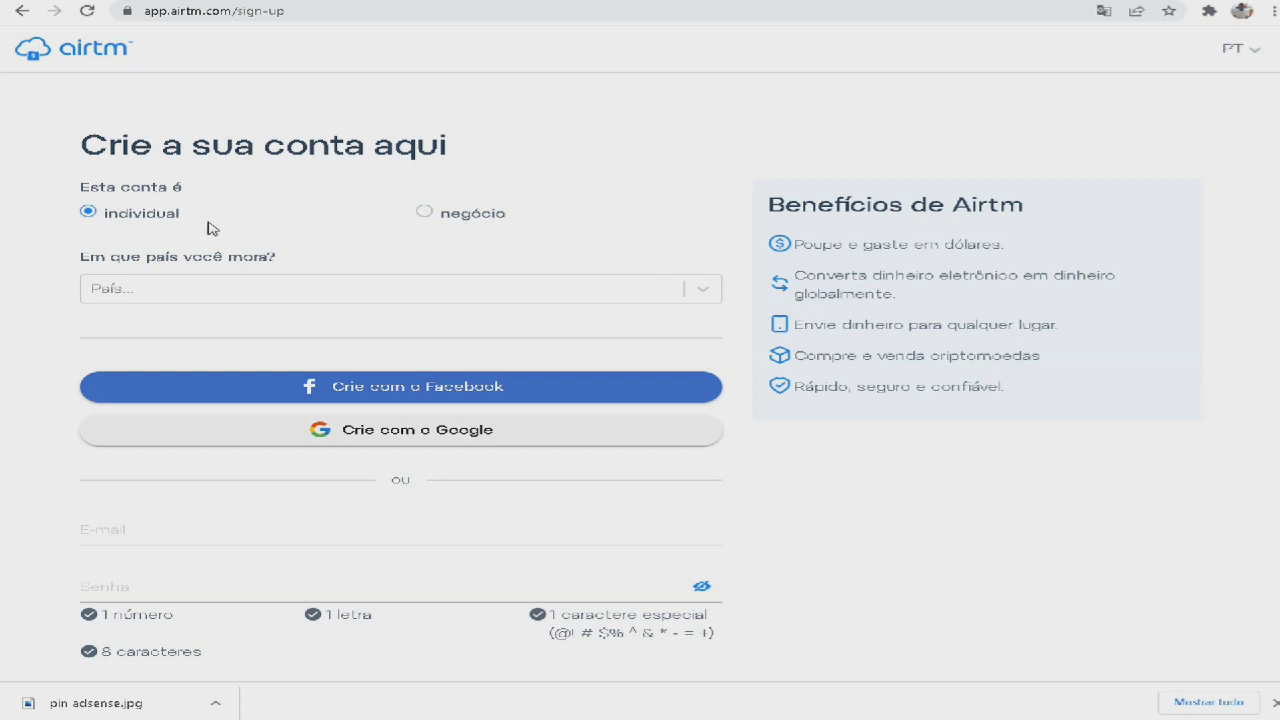
{"action": "left_click", "coordinate": [718, 288]}
{"action": "left_click", "coordinate": [180, 480]}
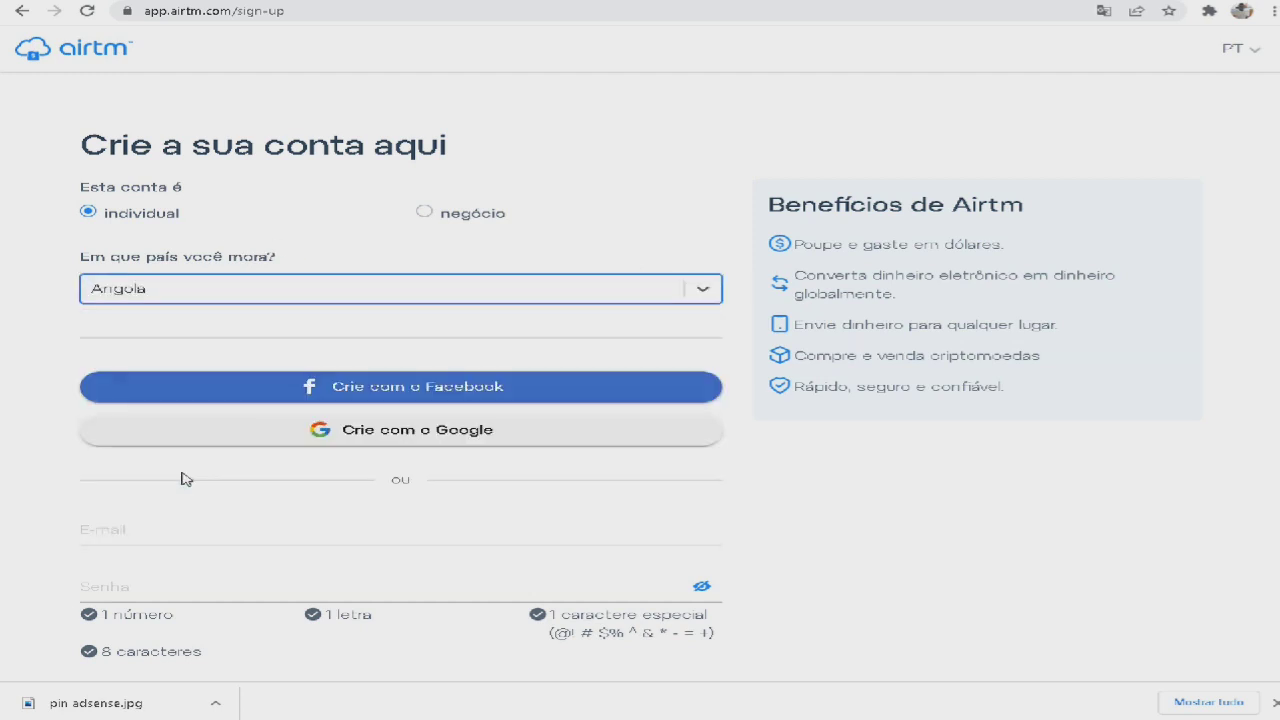
Scroll through the rest of the sign-up form, then return to the Airtm home page.
{"action": "scroll", "coordinate": [271, 331], "scroll_direction": "down", "scroll_amount": 2}
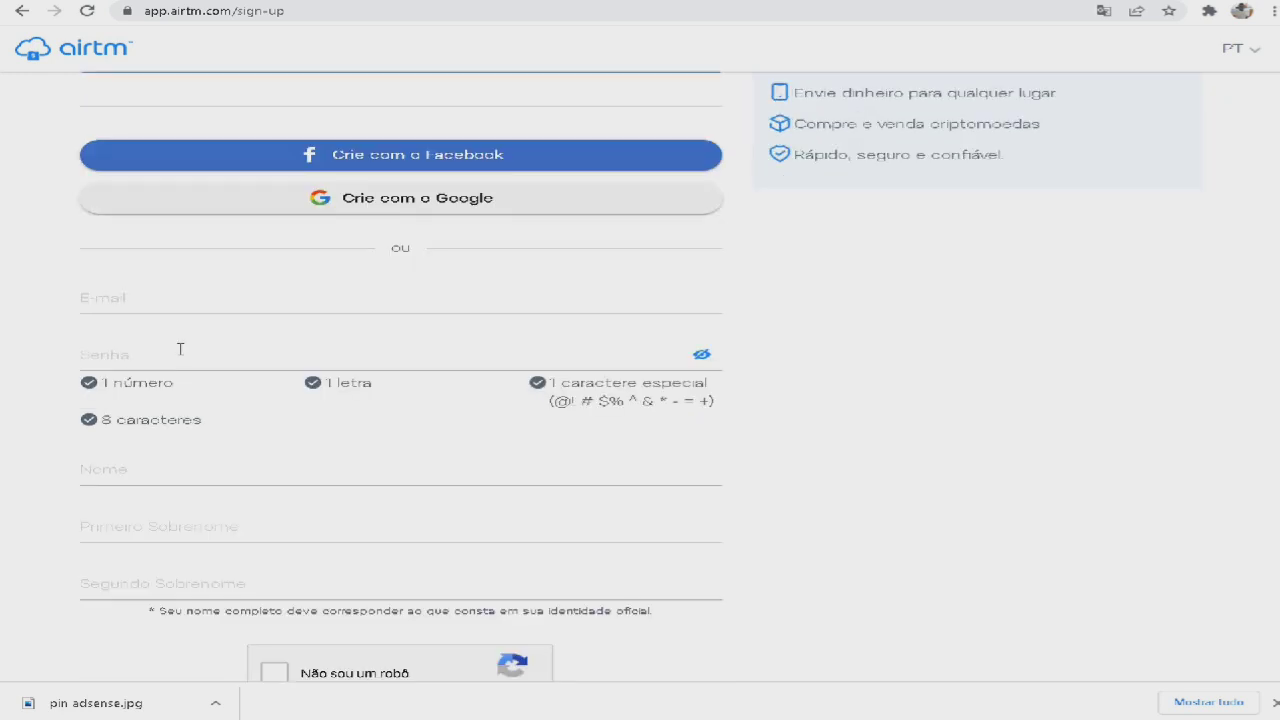
{"action": "scroll", "coordinate": [180, 350], "scroll_direction": "down", "scroll_amount": 1}
{"action": "scroll", "coordinate": [225, 368], "scroll_direction": "down", "scroll_amount": 1}
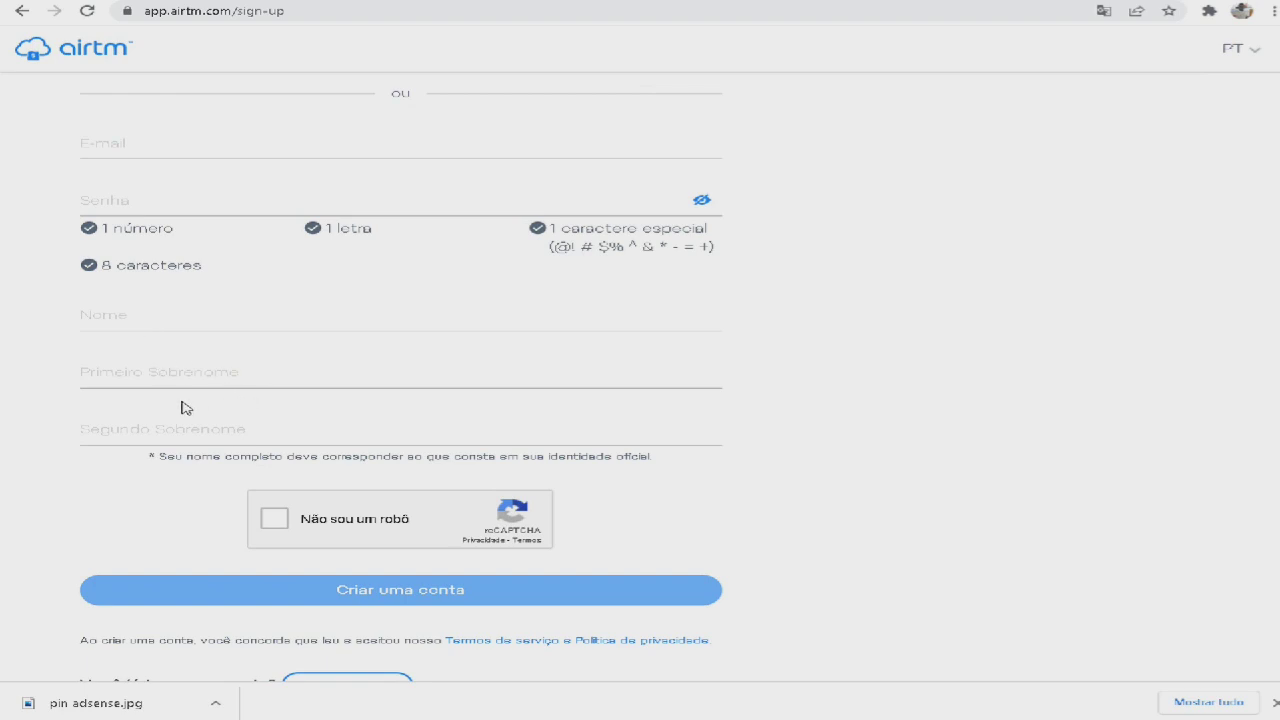
{"action": "scroll", "coordinate": [185, 406], "scroll_direction": "down", "scroll_amount": 1}
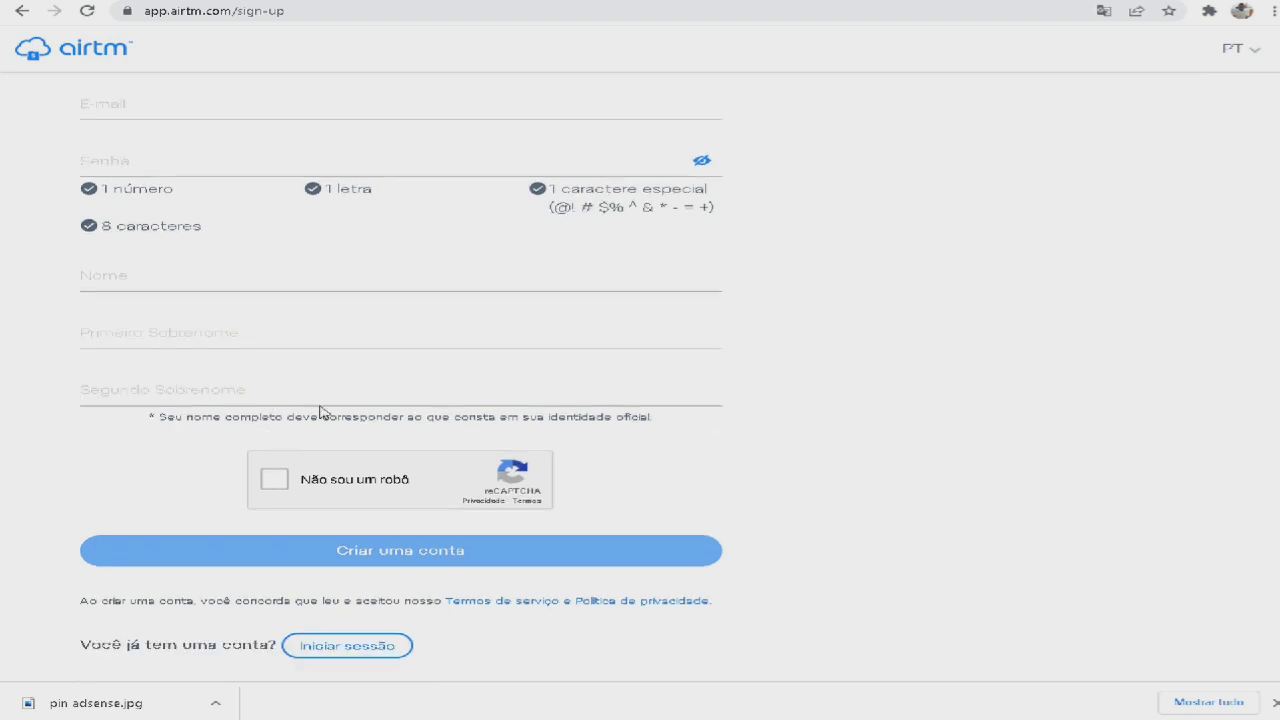
{"action": "scroll", "coordinate": [303, 449], "scroll_direction": "up", "scroll_amount": 5}
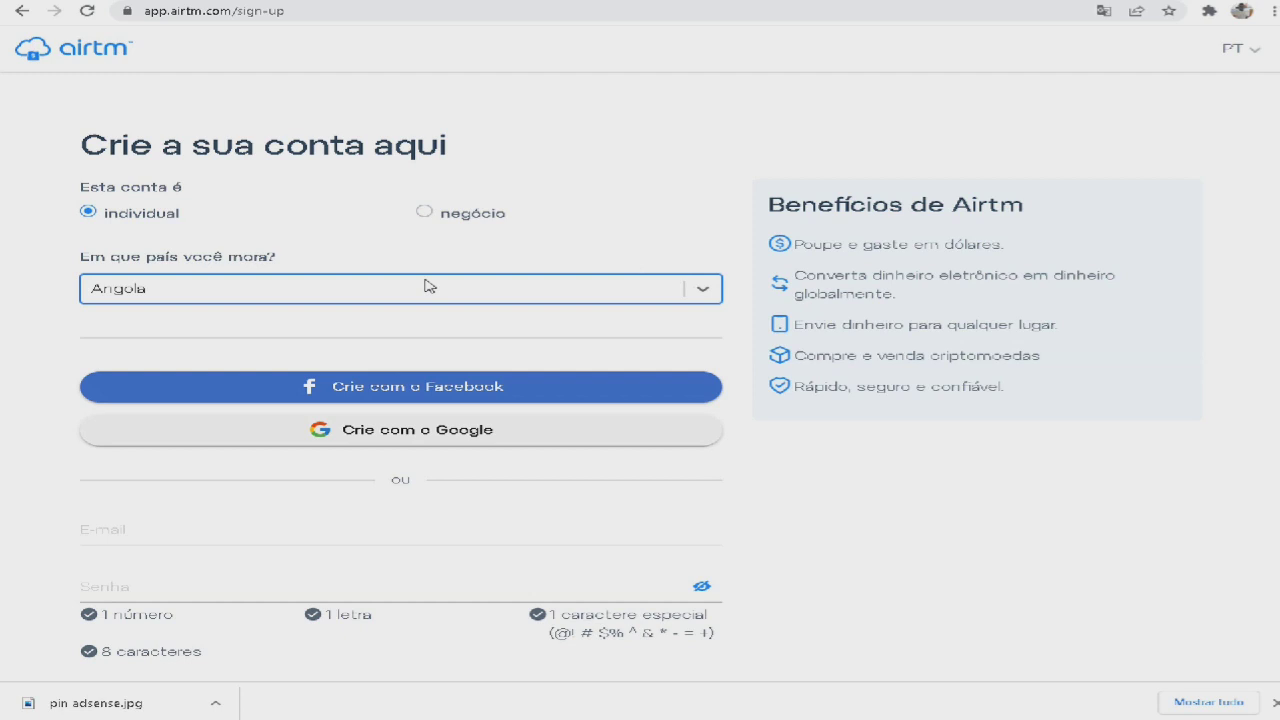
{"action": "scroll", "coordinate": [428, 285], "scroll_direction": "down", "scroll_amount": 4}
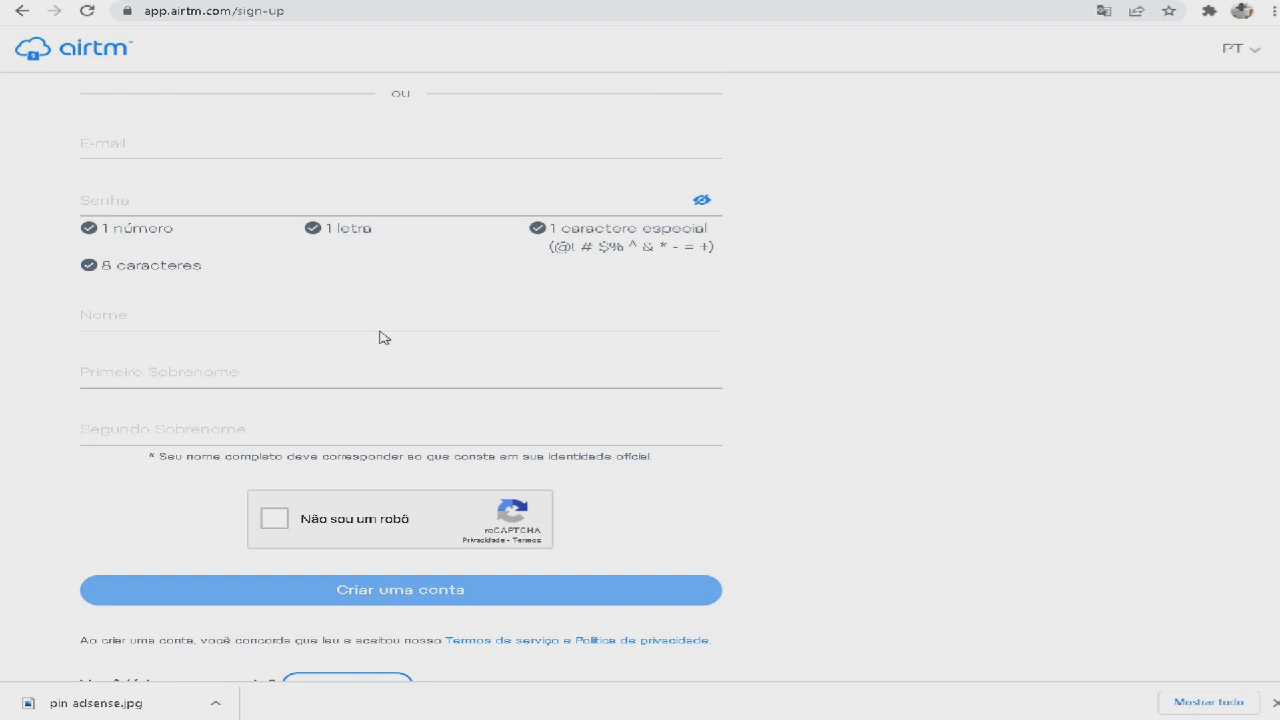
{"action": "scroll", "coordinate": [380, 338], "scroll_direction": "up", "scroll_amount": 4}
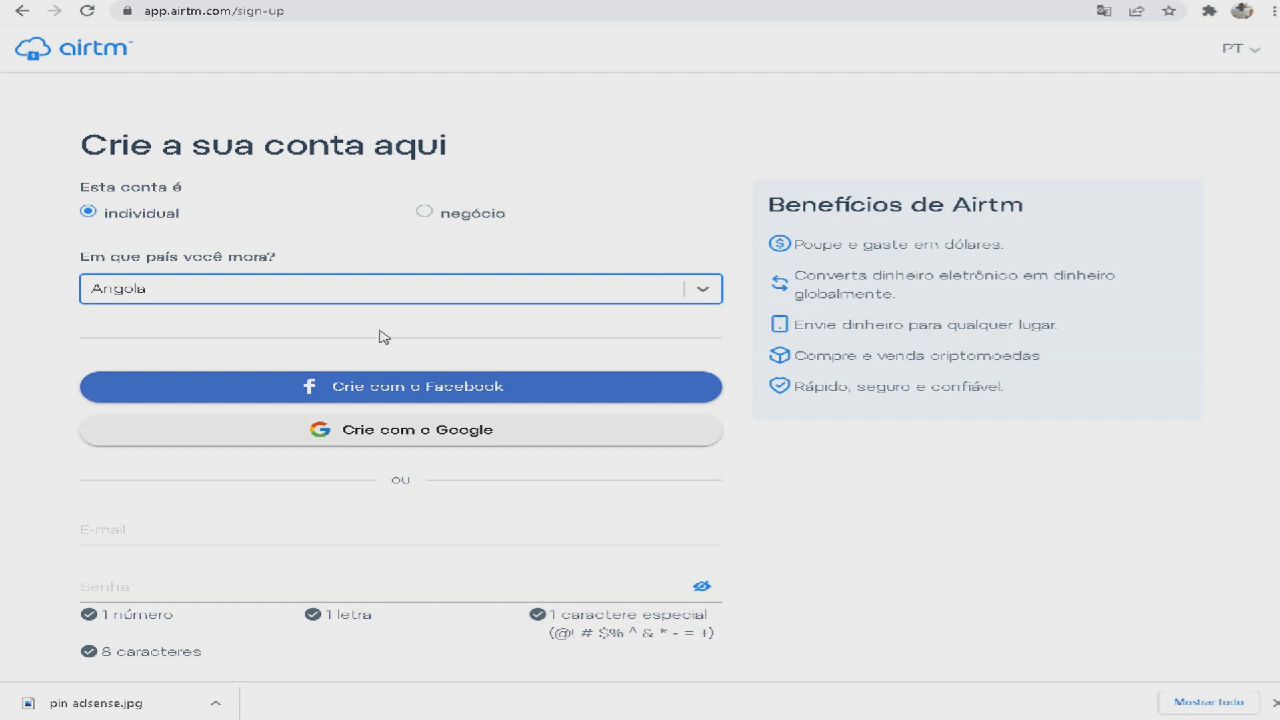
{"action": "scroll", "coordinate": [380, 336], "scroll_direction": "down", "scroll_amount": 4}
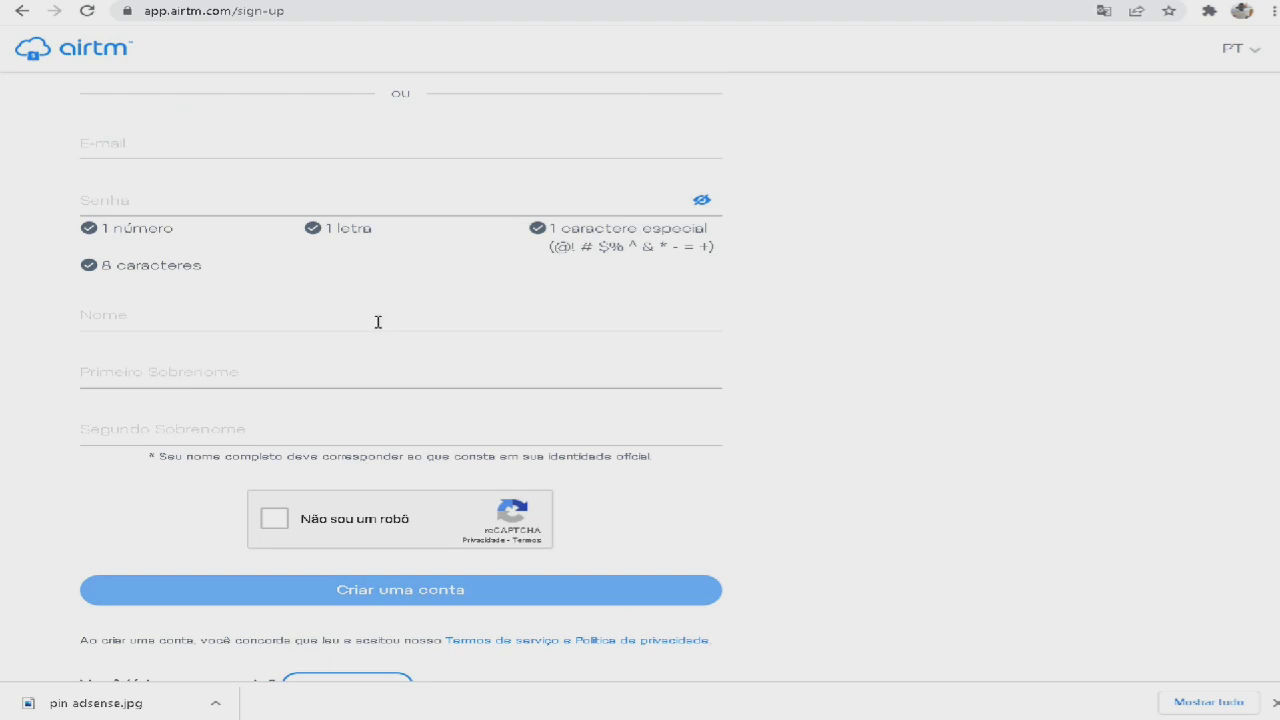
{"action": "scroll", "coordinate": [372, 321], "scroll_direction": "up", "scroll_amount": 4}
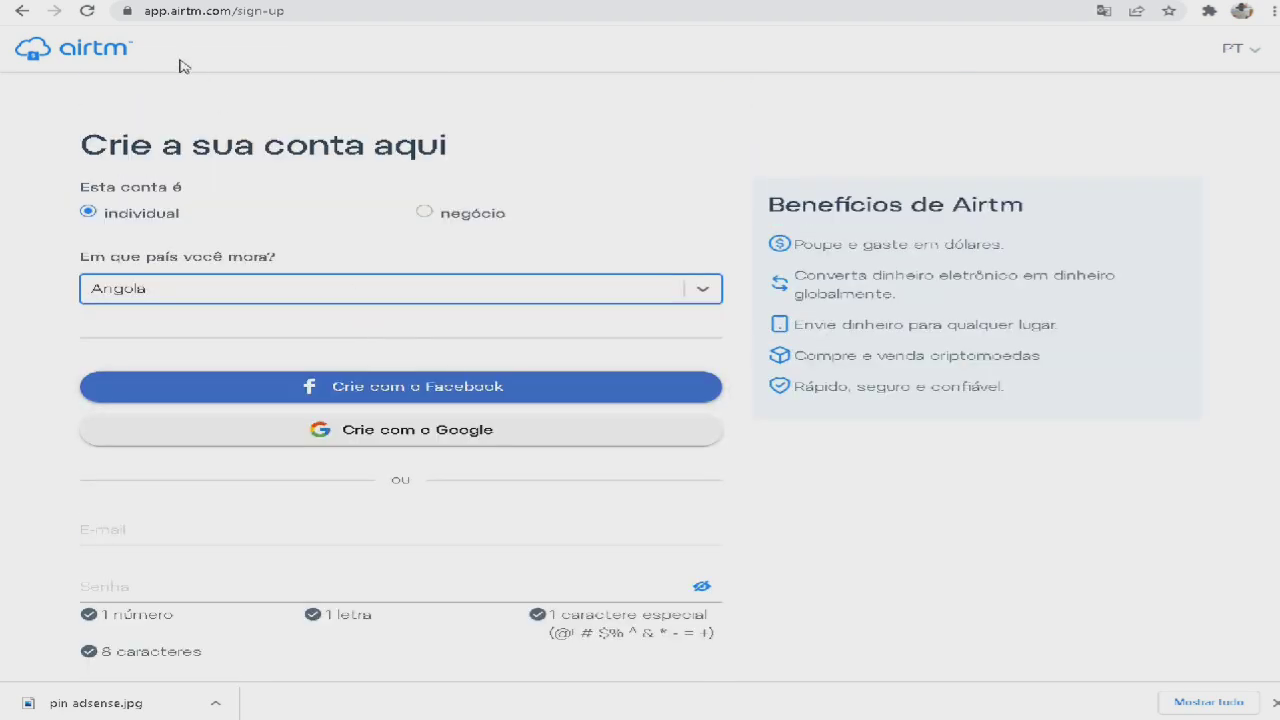
{"action": "left_click", "coordinate": [124, 58]}
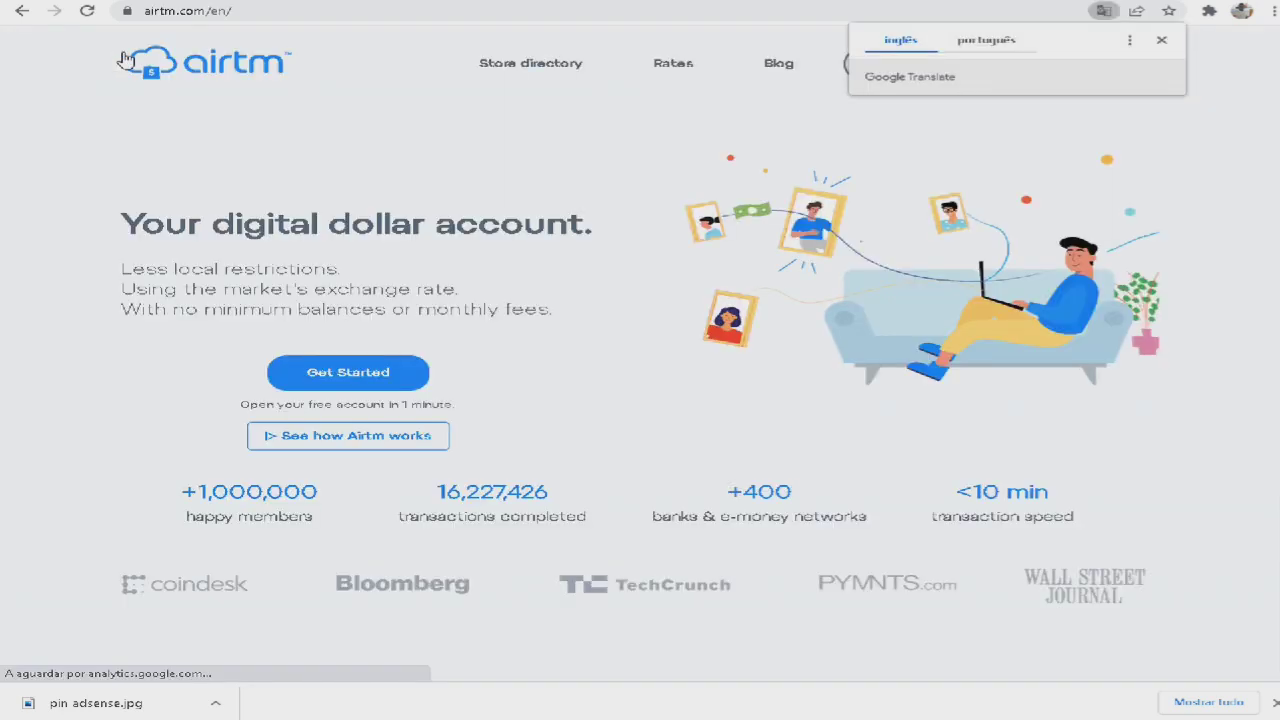
On the login page, fill in the account's e-mail address from autofill, correcting its domain.
{"action": "left_click", "coordinate": [1157, 40]}
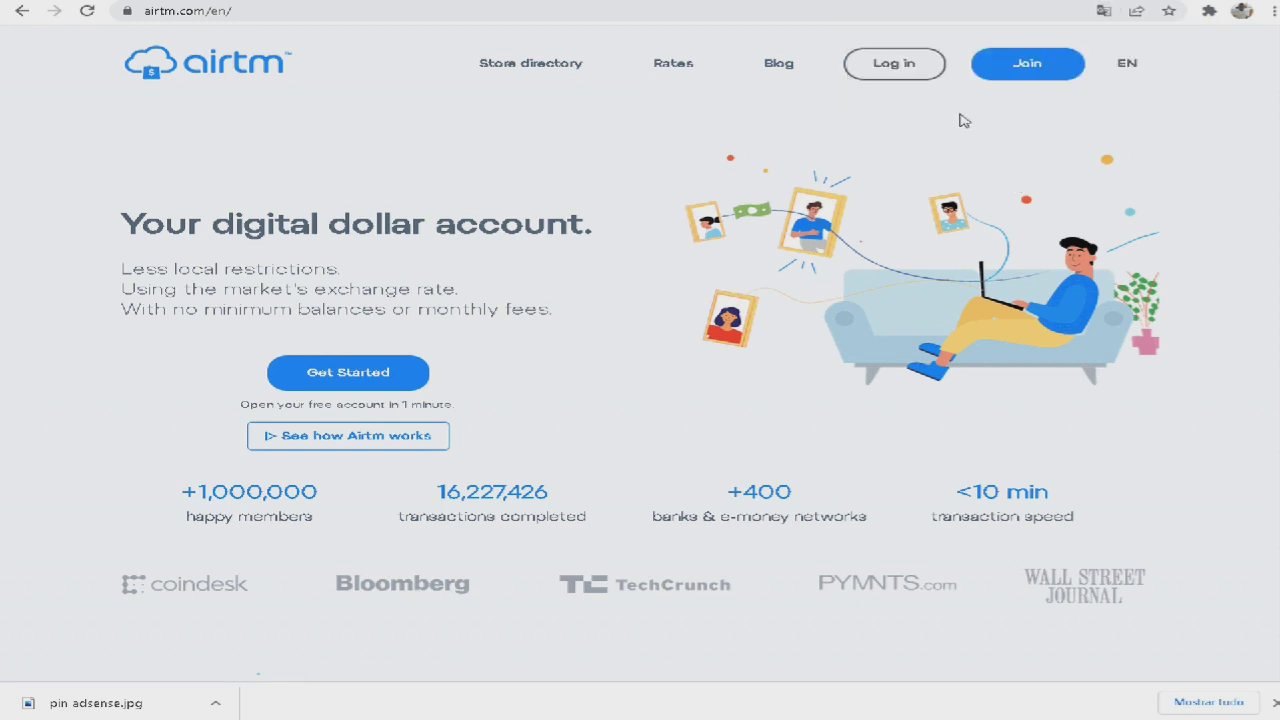
{"action": "left_click", "coordinate": [895, 66]}
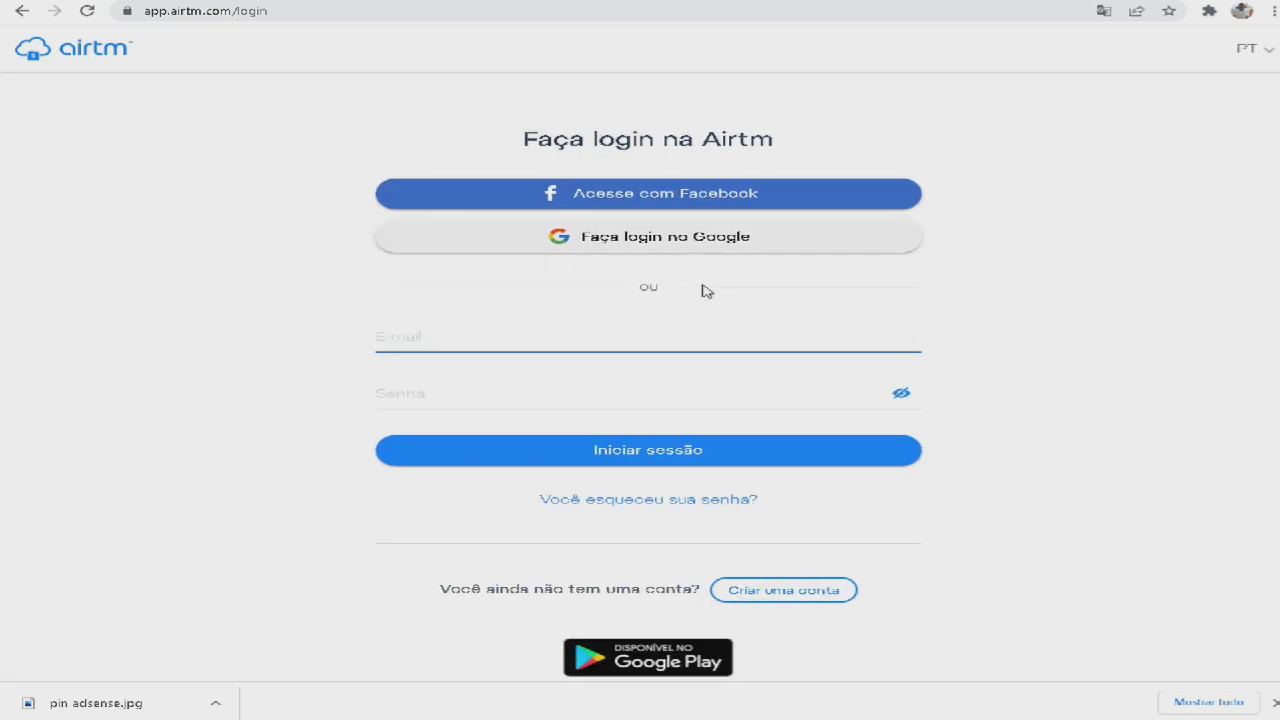
{"action": "type", "text": "milt"}
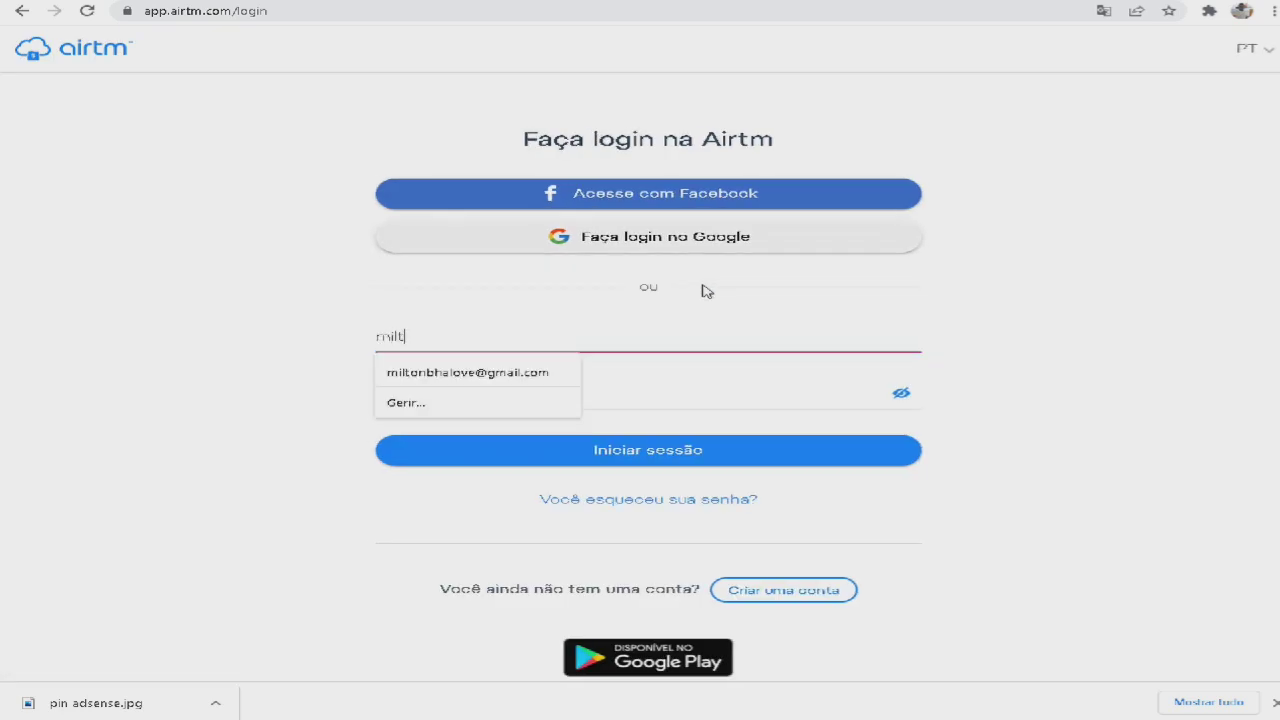
{"action": "left_click", "coordinate": [471, 370]}
{"action": "left_click", "coordinate": [623, 337]}
{"action": "left_click_drag", "start_coordinate": [623, 337], "coordinate": [501, 337]}
{"action": "type", "text": "hotmail.com"}
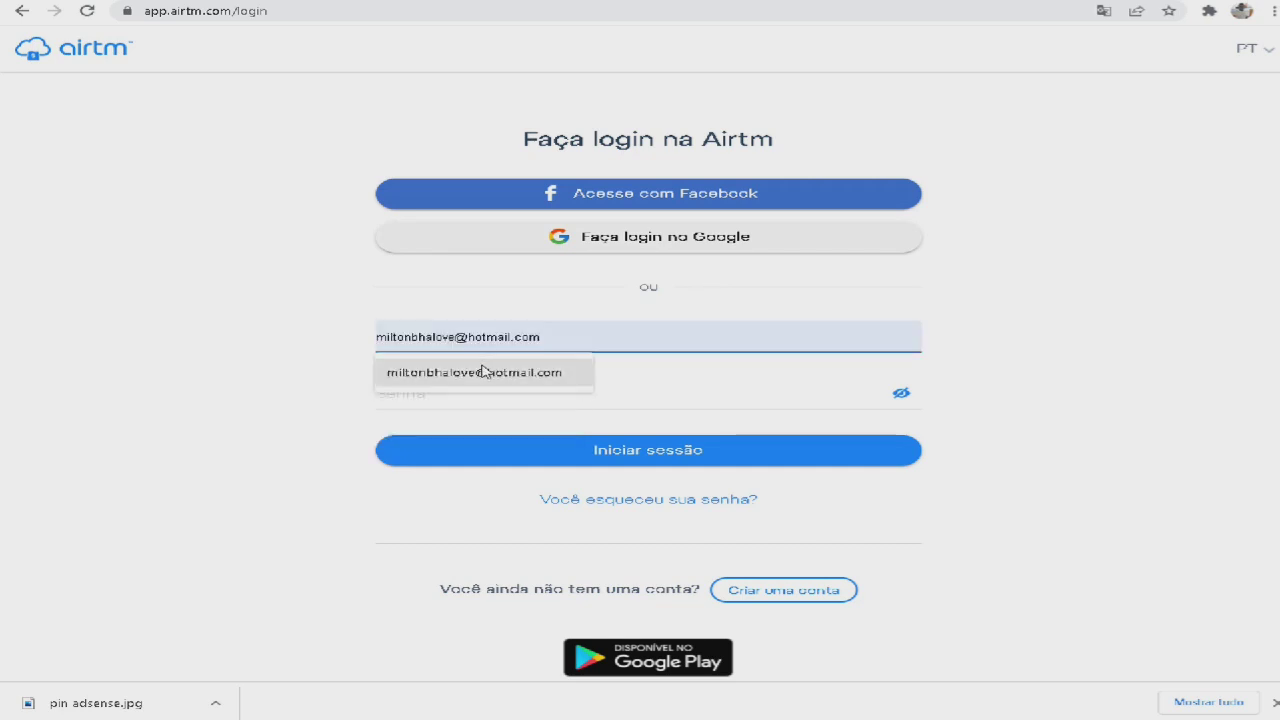
{"action": "left_click", "coordinate": [500, 370]}
Enter the account password in Senha and submit the login.
{"action": "left_click", "coordinate": [474, 397]}
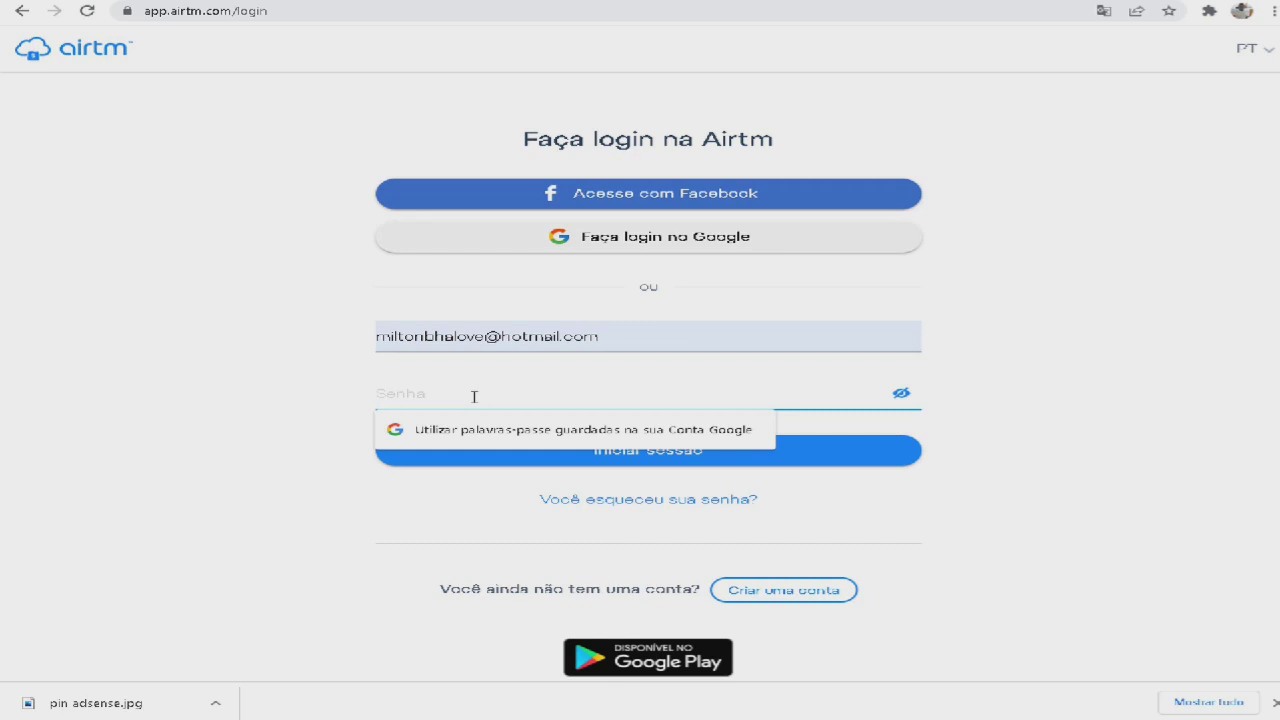
{"action": "type", "text": "••••••••"}
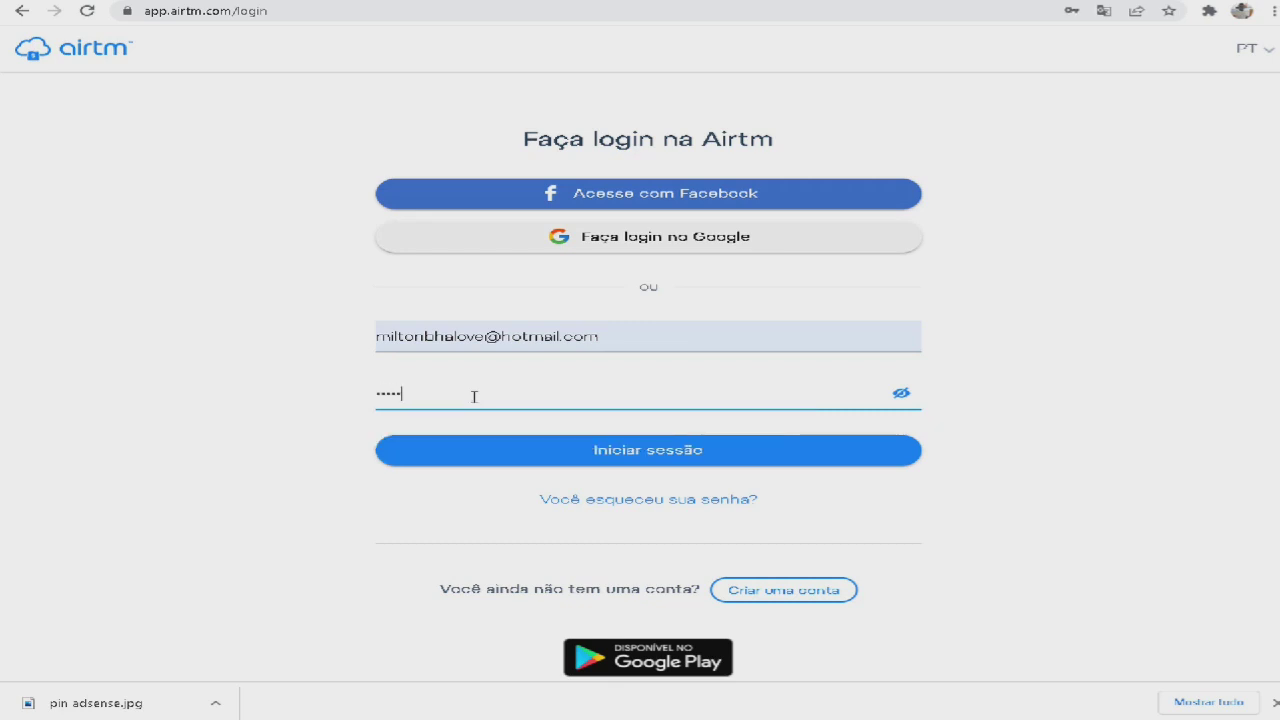
{"action": "key", "text": "Return"}
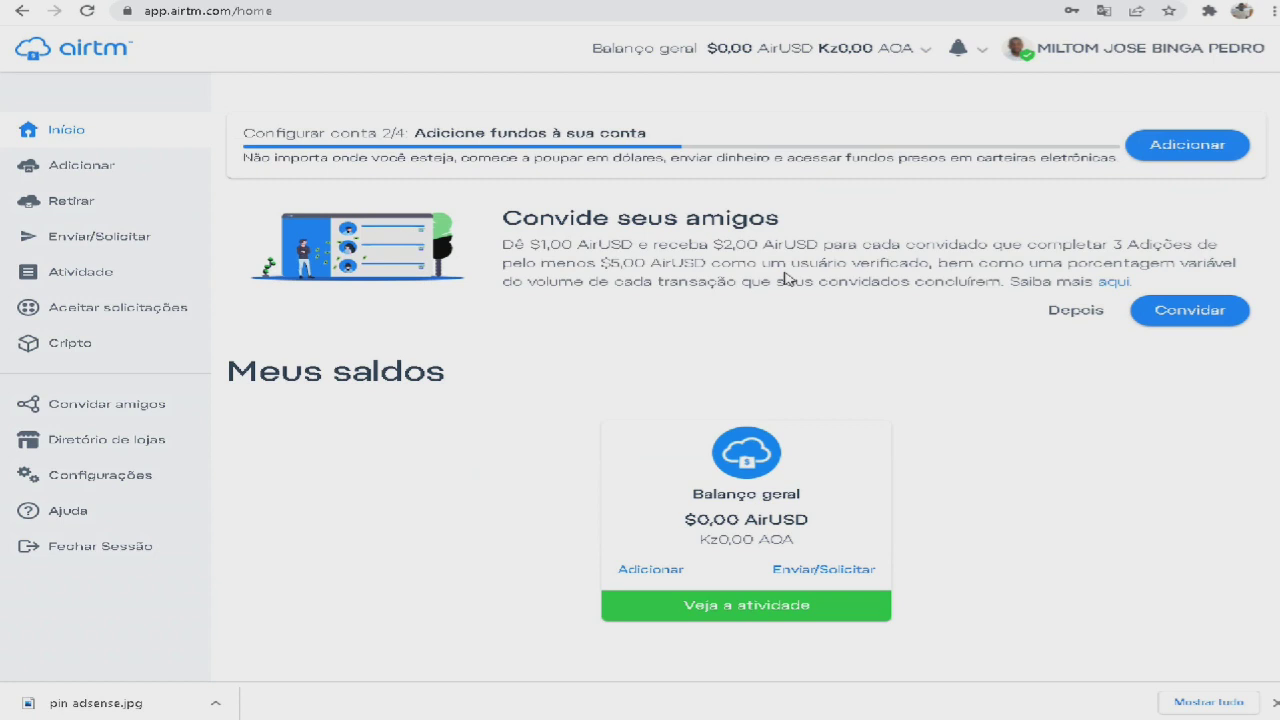
Skip the guided tour and go to the Adicionar add-funds page.
{"action": "left_click", "coordinate": [92, 64]}
{"action": "scroll", "coordinate": [650, 330], "scroll_direction": "down", "scroll_amount": 1}
{"action": "scroll", "coordinate": [650, 330], "scroll_direction": "up", "scroll_amount": 1}
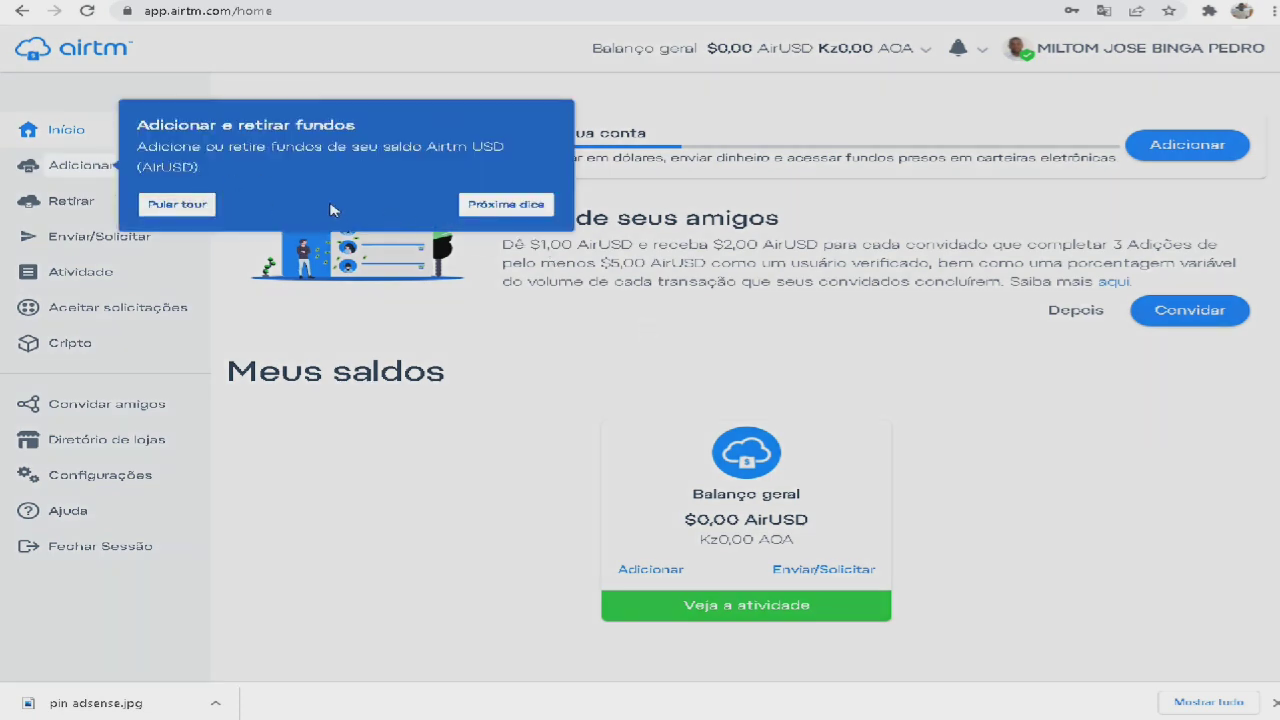
{"action": "left_click", "coordinate": [175, 206]}
{"action": "left_click", "coordinate": [115, 168]}
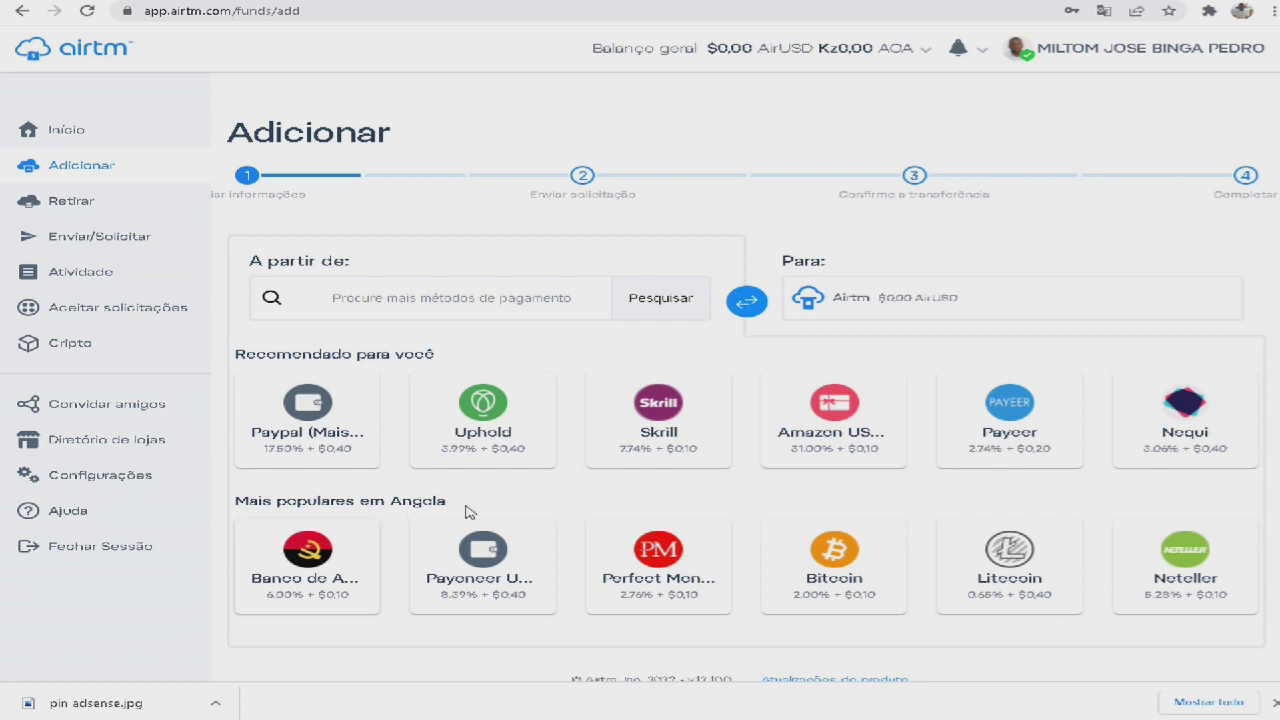
View the Banco de Angola quote of Kz60,464.27 for $100.00, then go to the Retirar withdrawal page.
{"action": "left_click", "coordinate": [305, 568]}
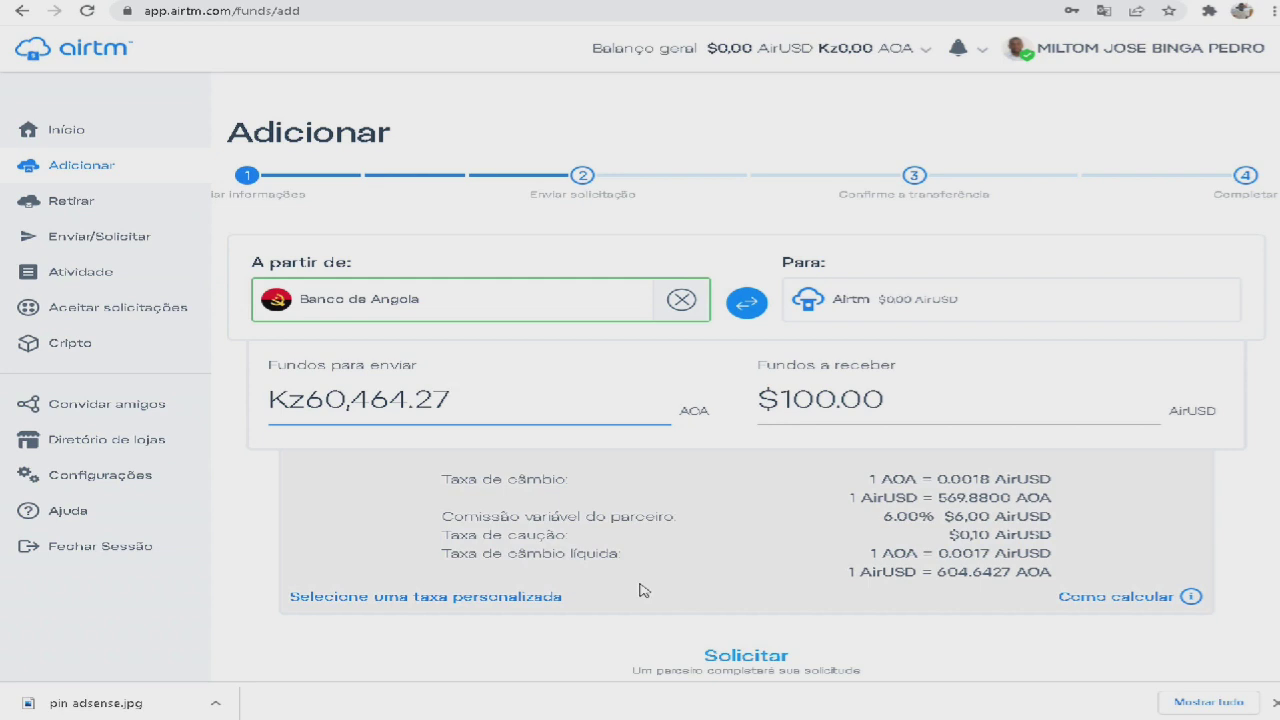
{"action": "left_click", "coordinate": [62, 203]}
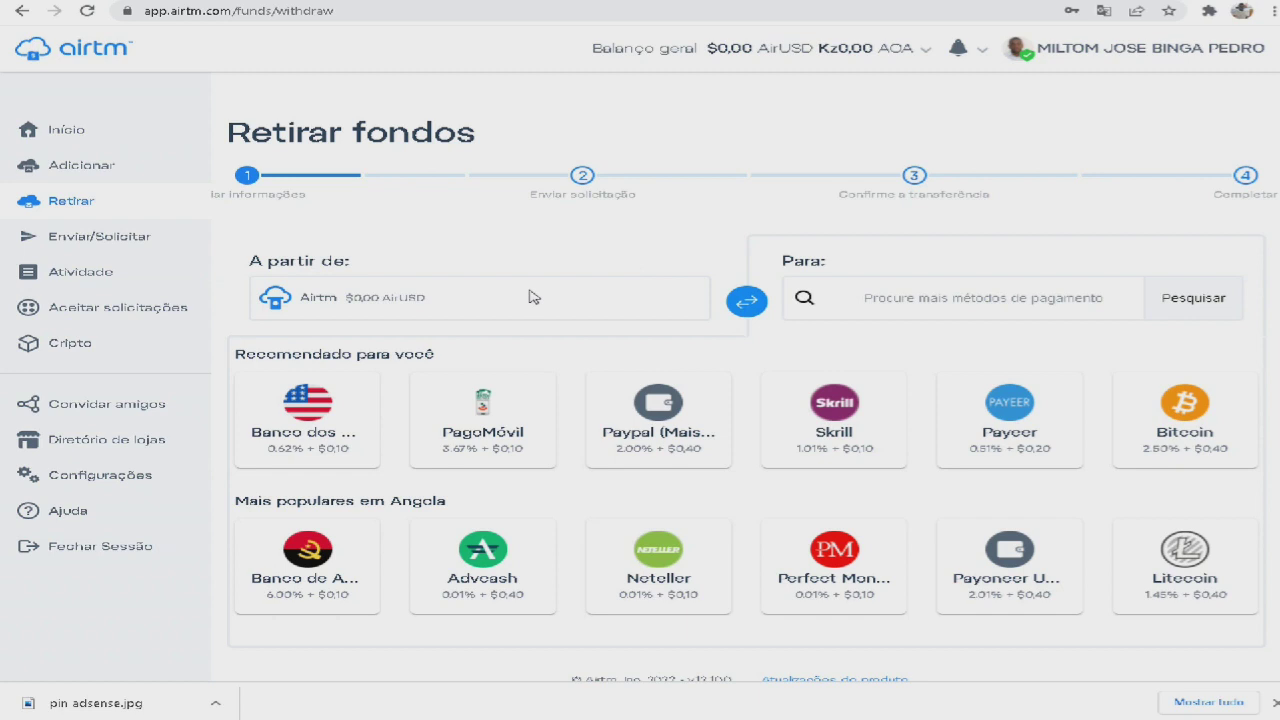
Open the Cripto page, browse the coin balances, and select Bitcoin to buy.
{"action": "left_click", "coordinate": [106, 343]}
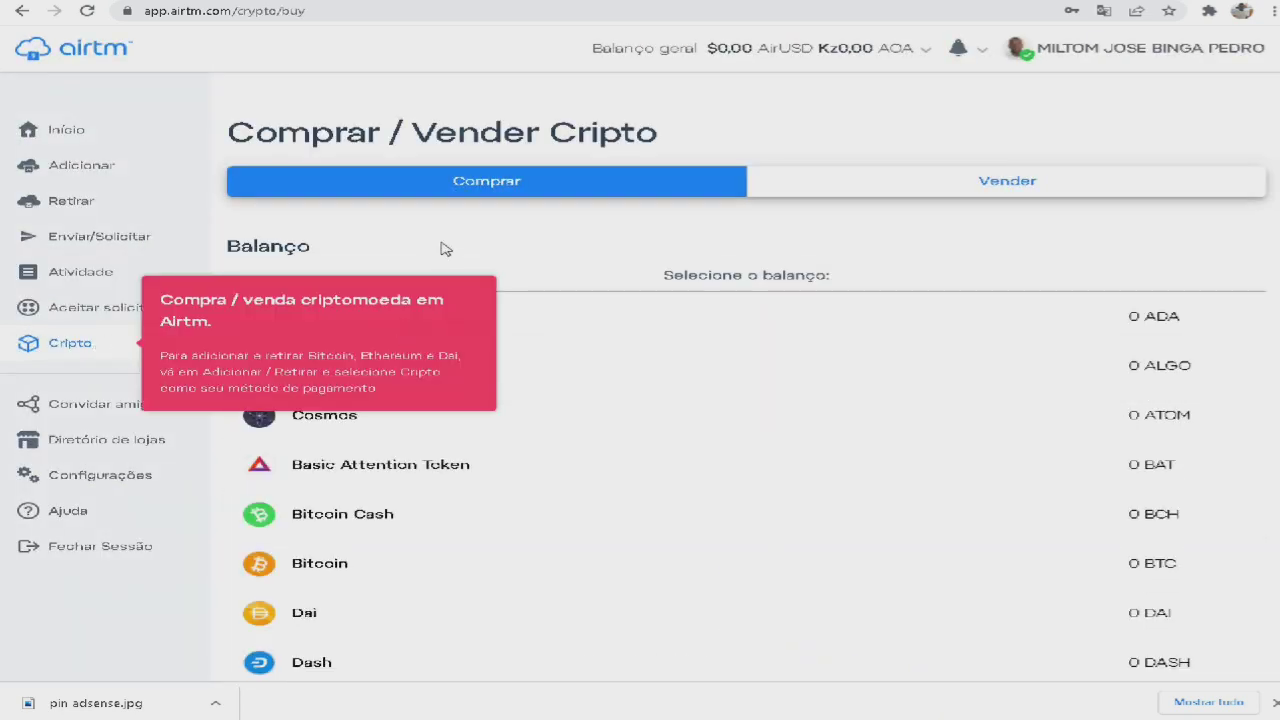
{"action": "scroll", "coordinate": [669, 398], "scroll_direction": "down", "scroll_amount": 2}
{"action": "scroll", "coordinate": [669, 399], "scroll_direction": "down", "scroll_amount": 10}
{"action": "scroll", "coordinate": [669, 399], "scroll_direction": "up", "scroll_amount": 10}
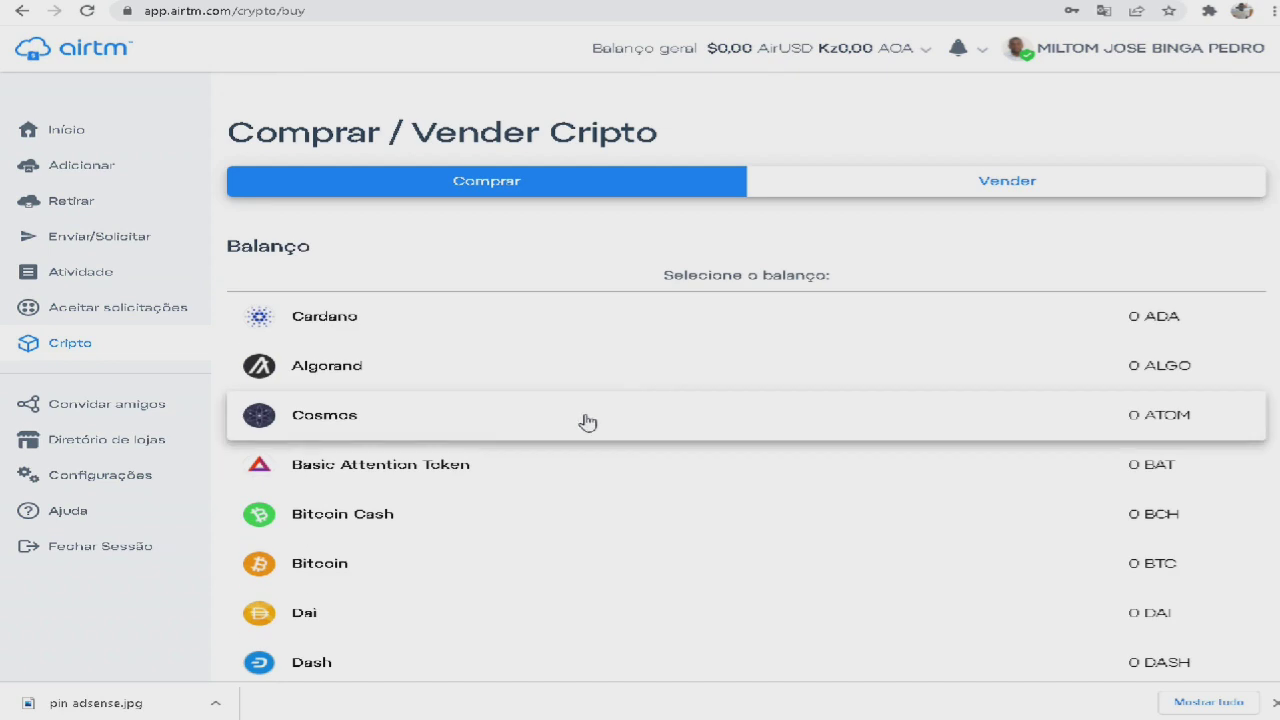
{"action": "scroll", "coordinate": [423, 577], "scroll_direction": "down", "scroll_amount": 1}
{"action": "scroll", "coordinate": [370, 605], "scroll_direction": "down", "scroll_amount": 3}
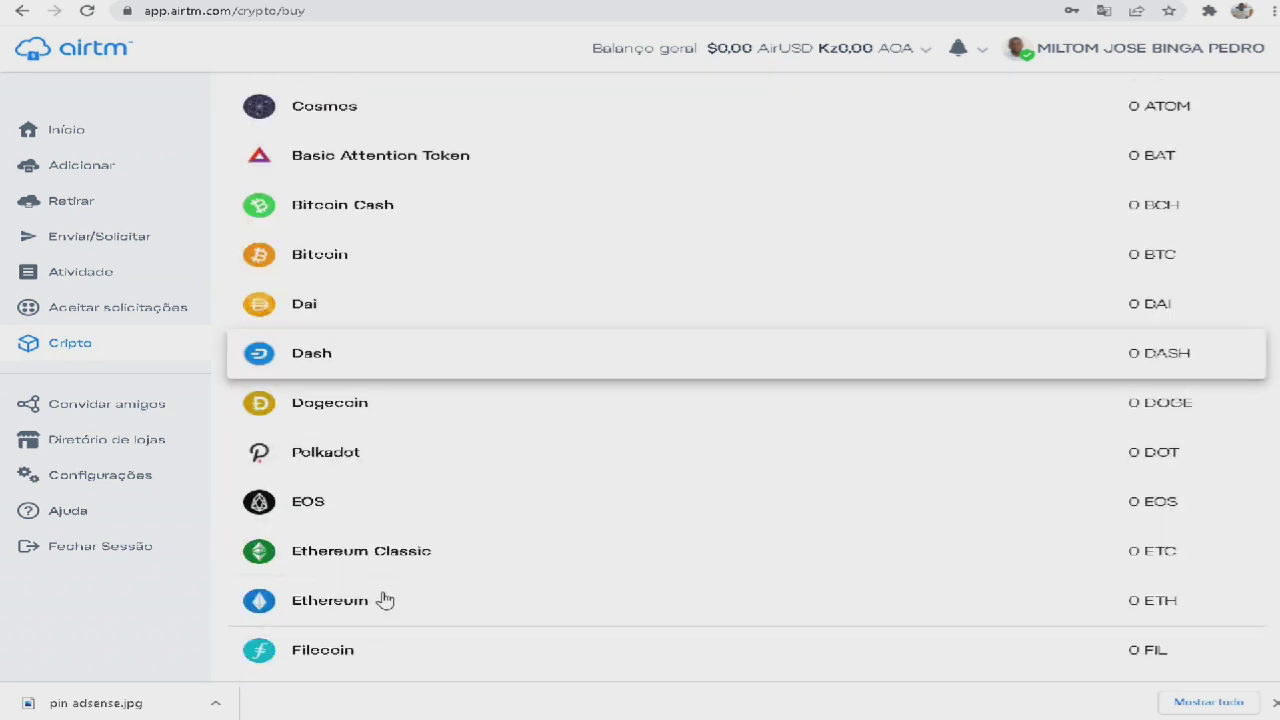
{"action": "scroll", "coordinate": [465, 549], "scroll_direction": "down", "scroll_amount": 3}
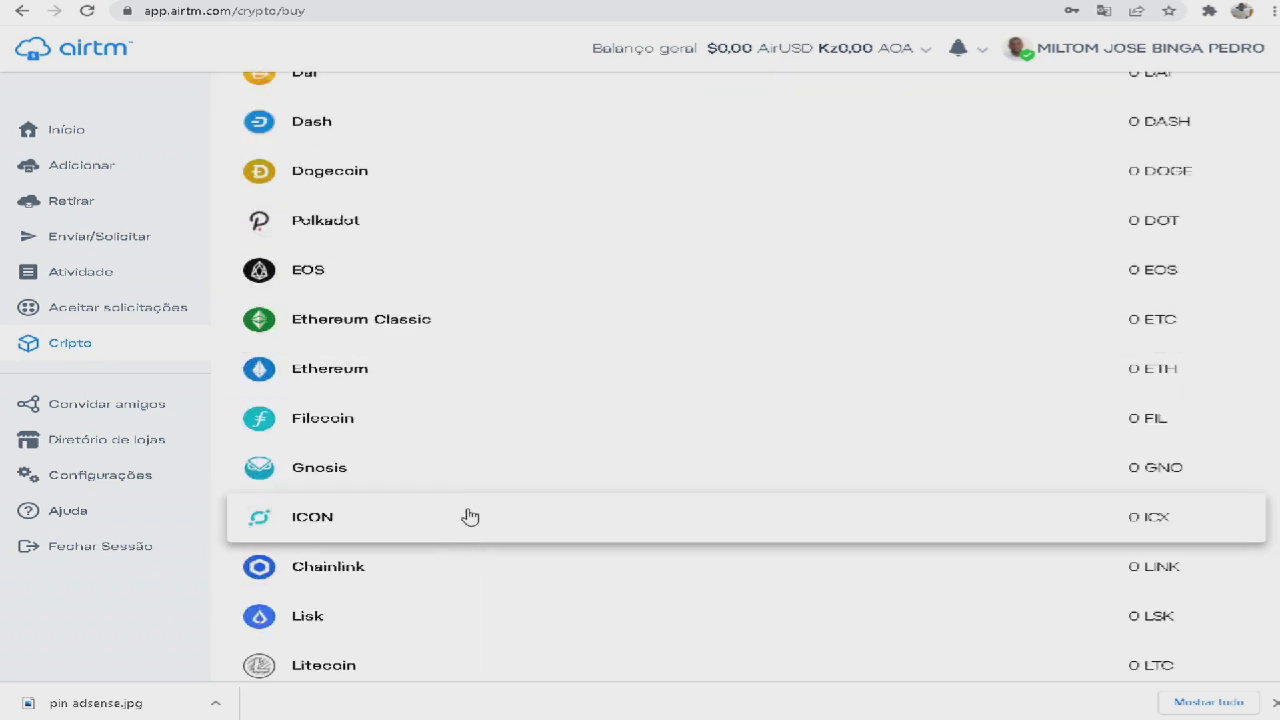
{"action": "scroll", "coordinate": [466, 517], "scroll_direction": "up", "scroll_amount": 7}
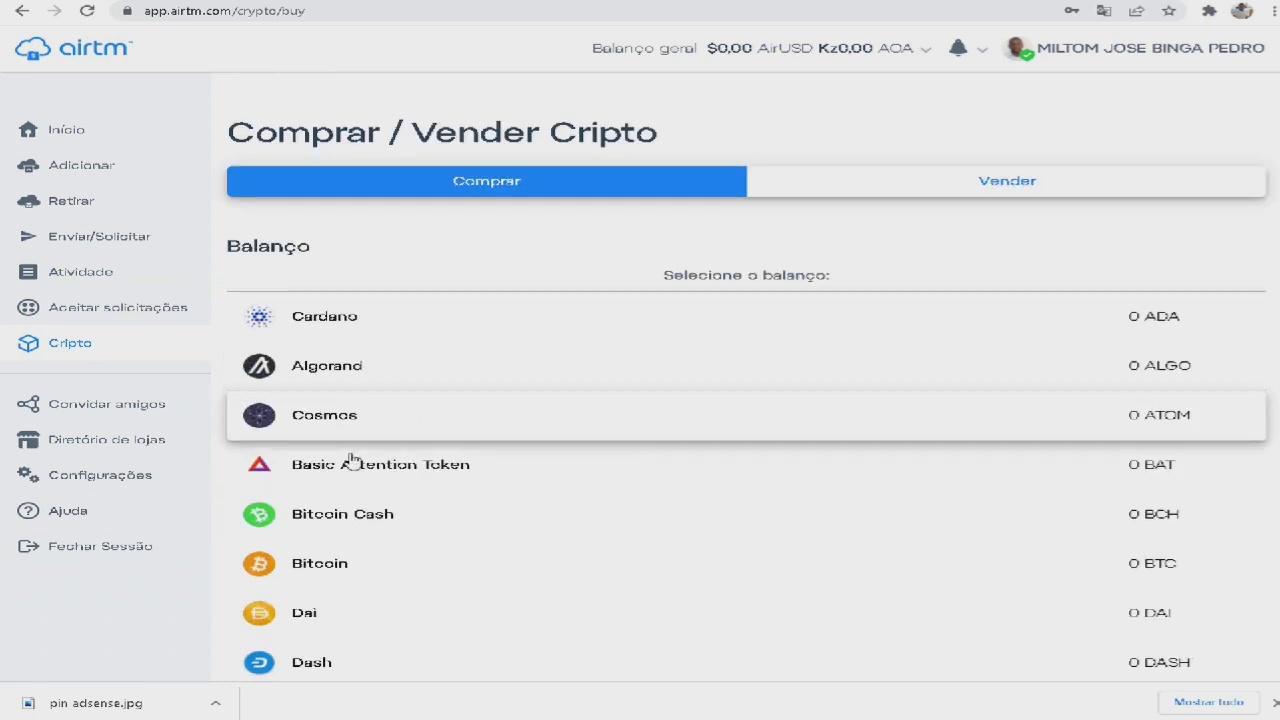
{"action": "left_click", "coordinate": [363, 566]}
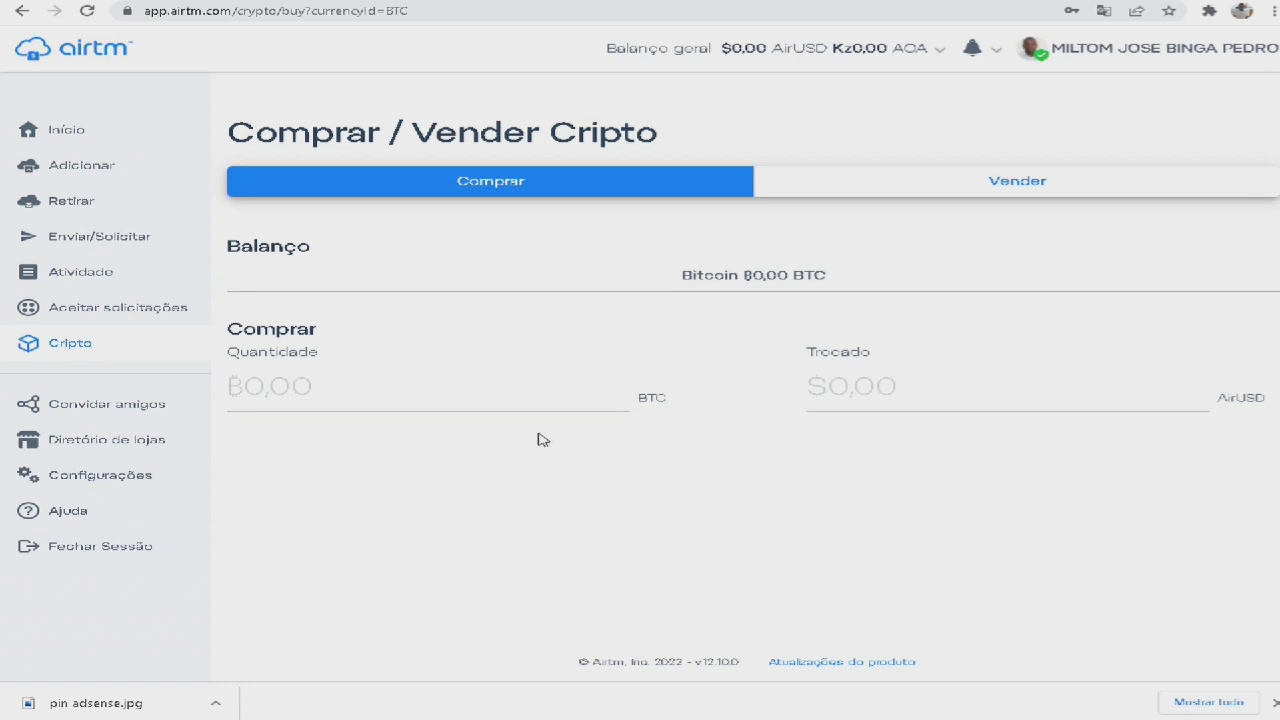
Enter 30 AirUSD to spend, giving ₿0.00078886 with a $0,10 commission.
{"action": "left_click", "coordinate": [873, 392]}
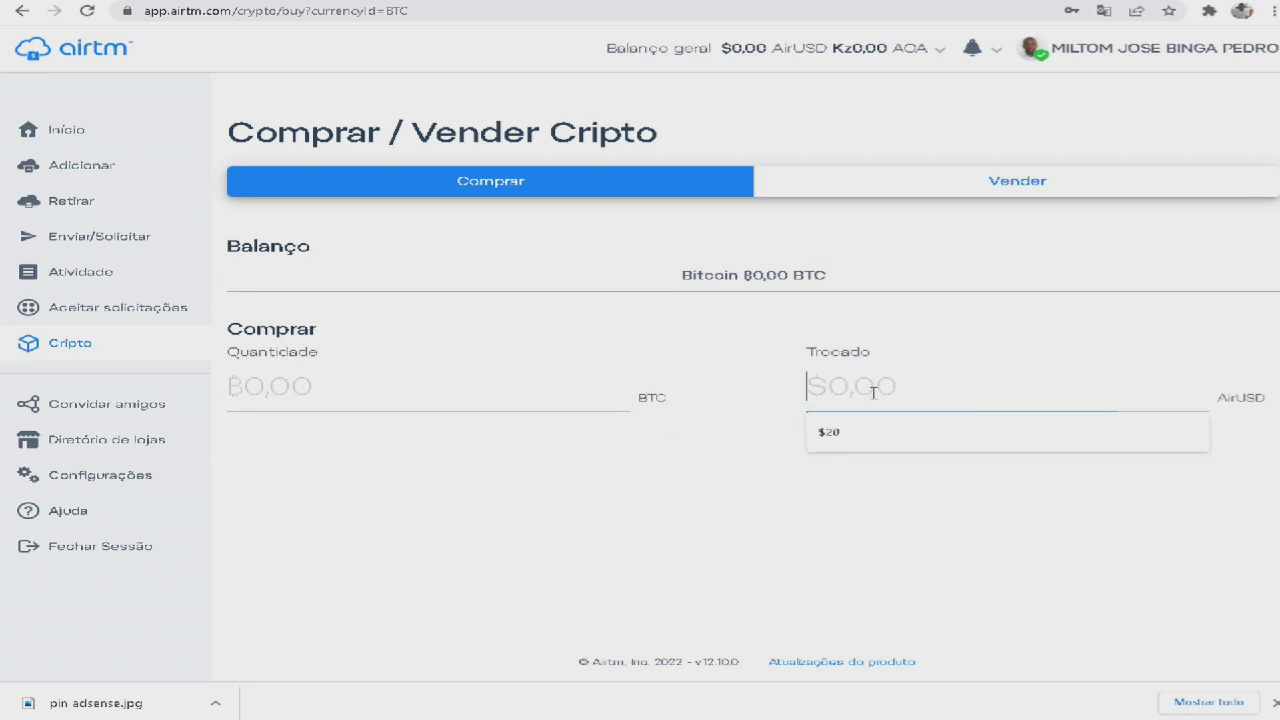
{"action": "type", "text": "30"}
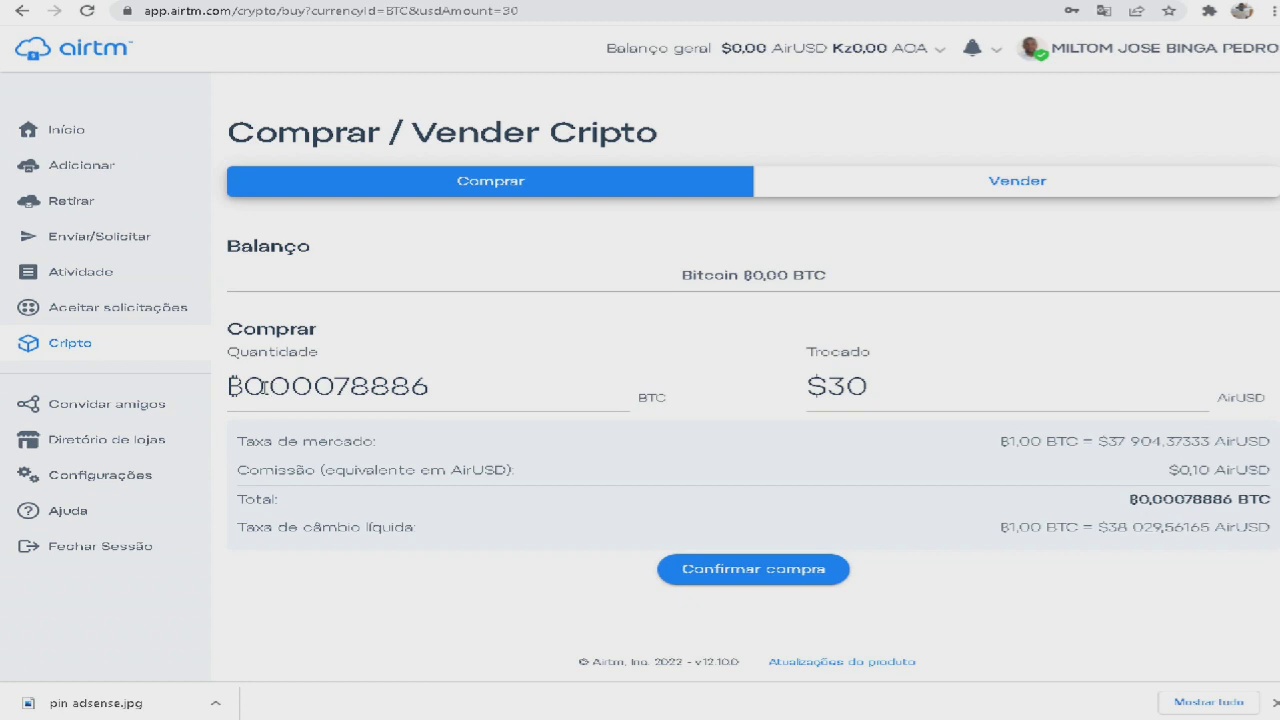
{"action": "left_click_drag", "start_coordinate": [263, 387], "coordinate": [449, 388]}
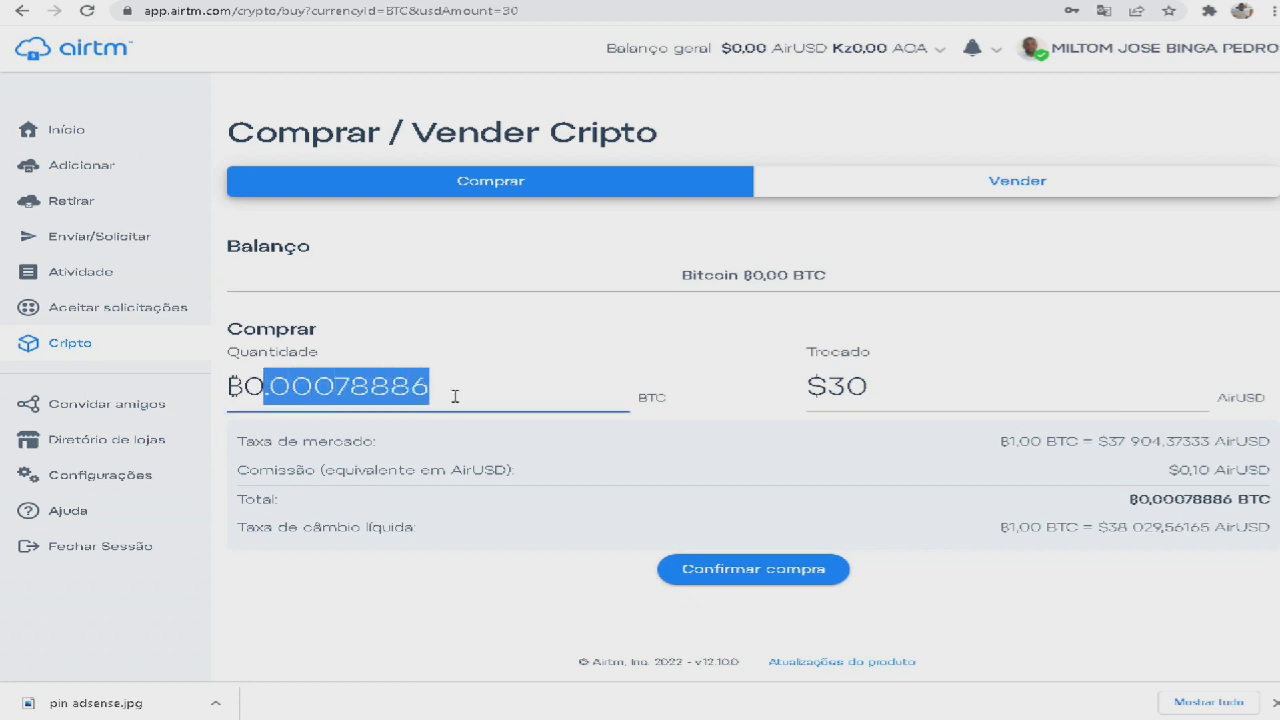